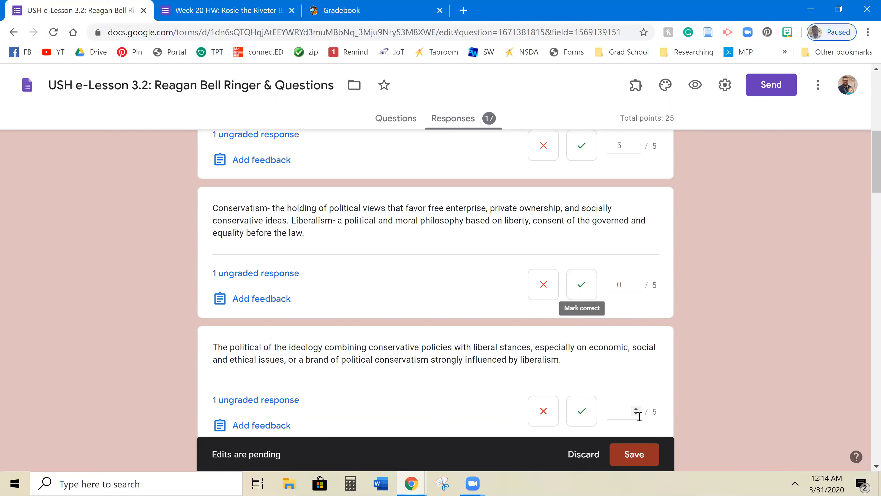
- Discard the Reagan lesson's grade edits and bring up the Week 20 HW form's 53-response summary
left_click(574, 454)
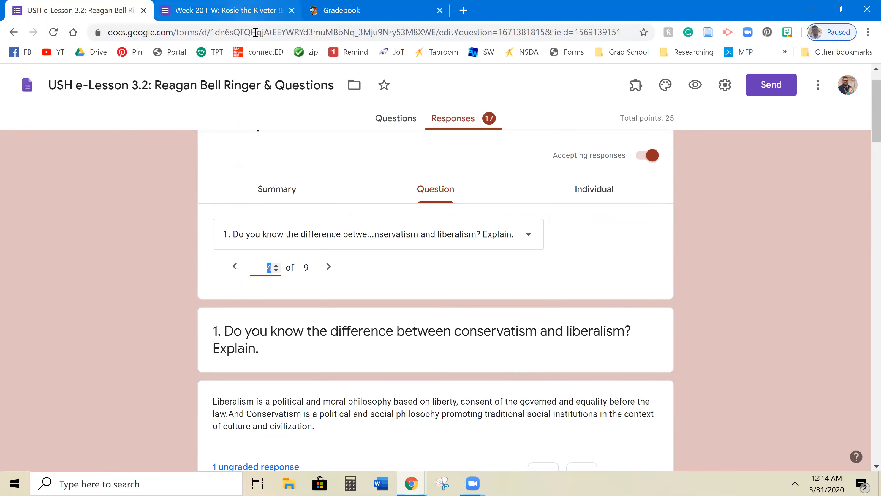
key("ctrl+Tab")
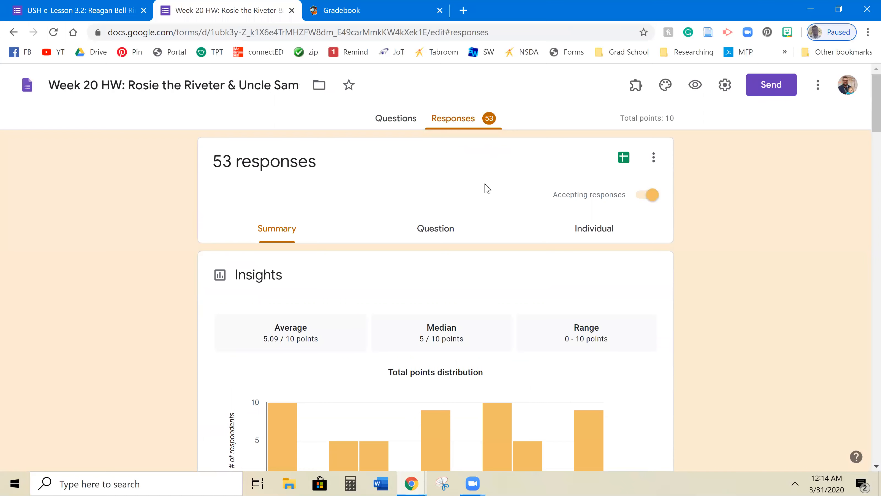
left_click(380, 124)
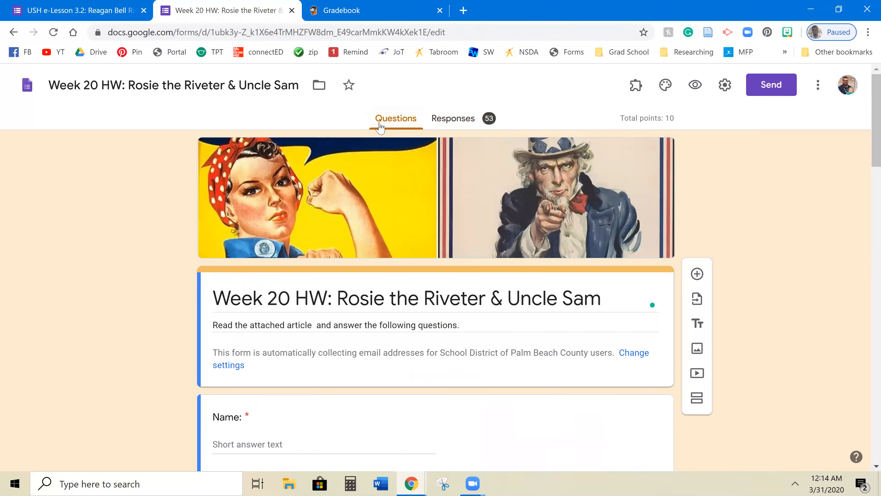
left_click(452, 120)
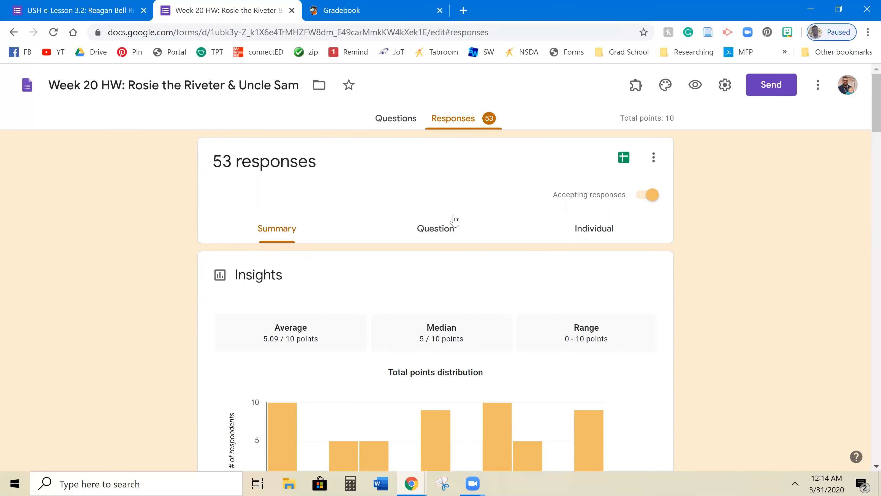
scroll(398, 228, "down", 3)
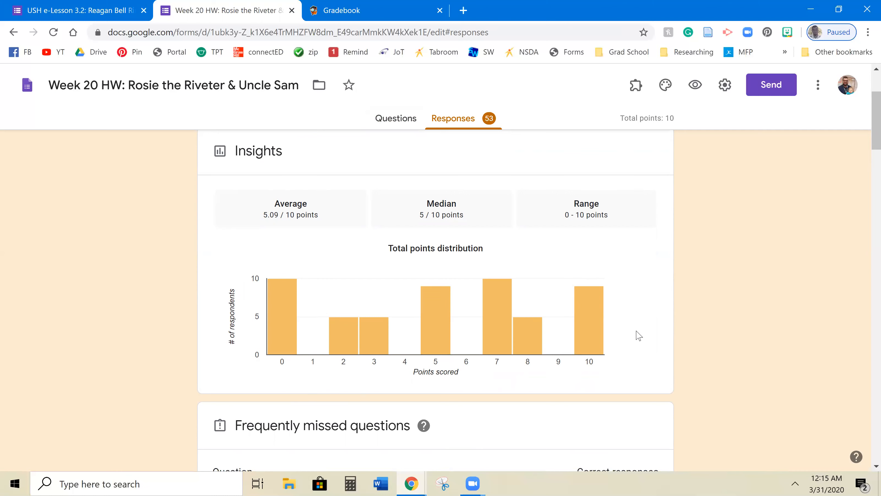
scroll(531, 282, "down", 2)
scroll(529, 271, "up", 2)
scroll(523, 256, "down", 1)
scroll(524, 256, "down", 15)
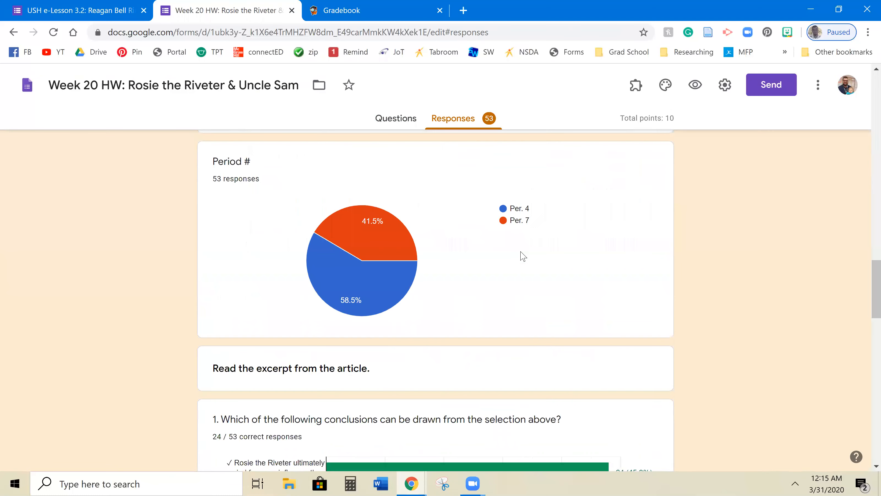
scroll(523, 256, "down", 6)
scroll(523, 256, "up", 10)
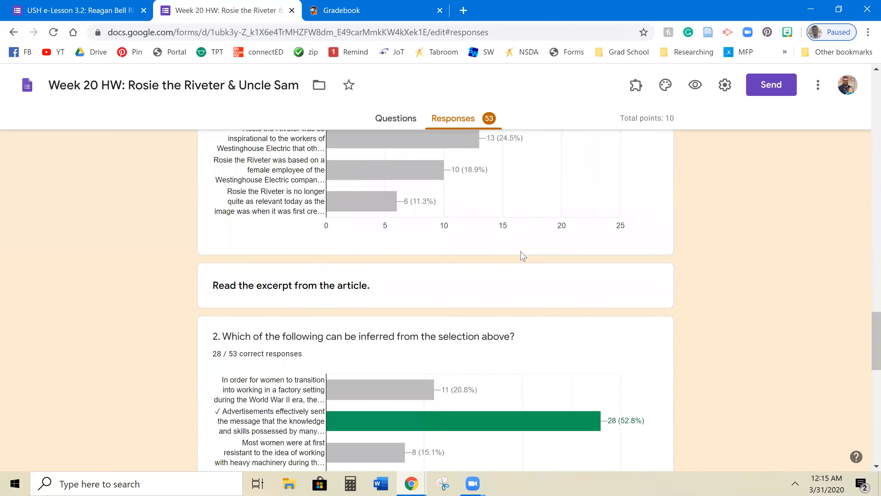
mouse_move(523, 256)
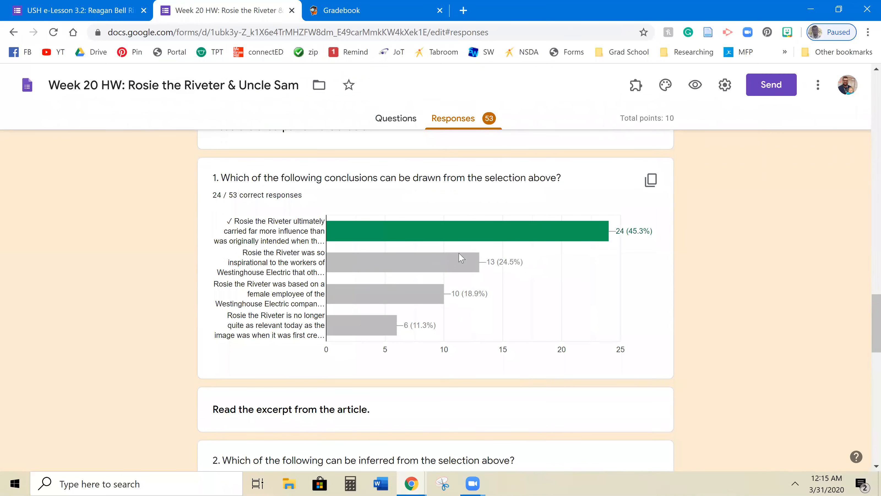
mouse_move(600, 237)
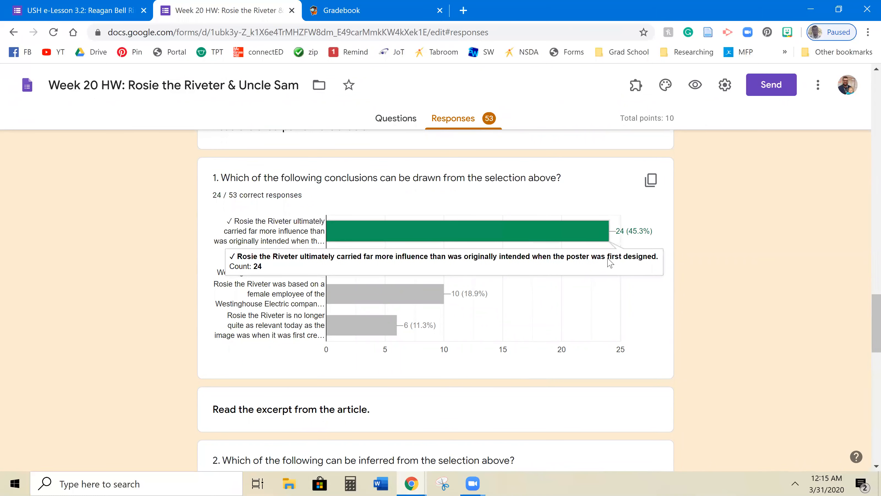
scroll(630, 293, "down", 6)
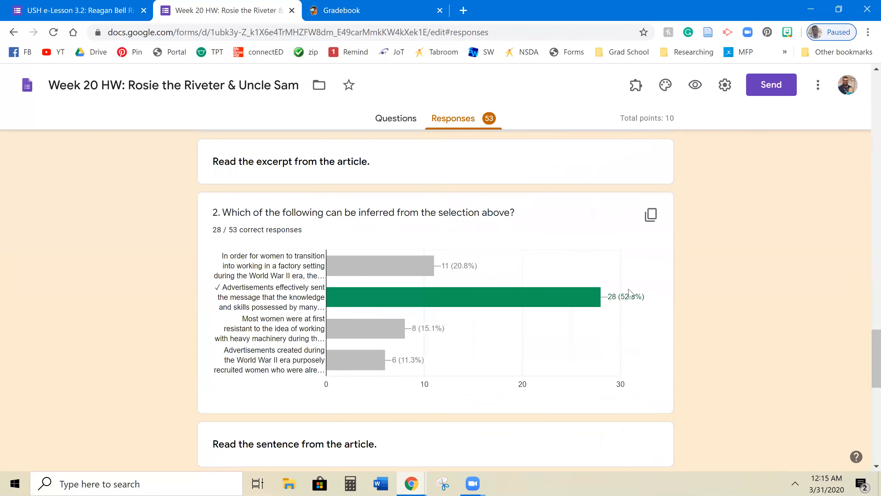
scroll(526, 336, "down", 3)
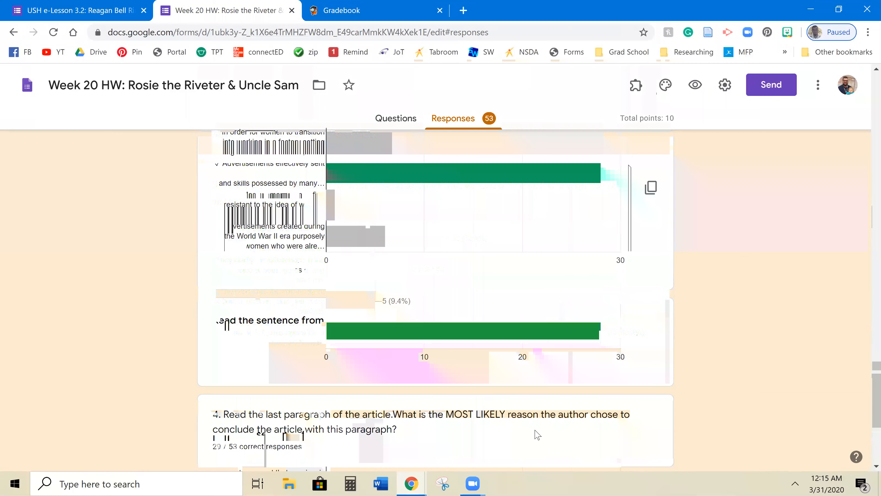
scroll(538, 435, "down", 5)
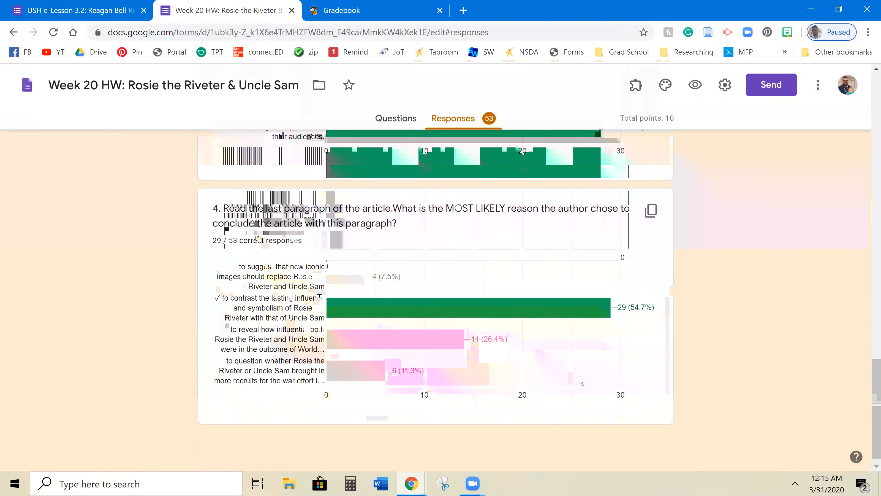
scroll(683, 372, "up", 10)
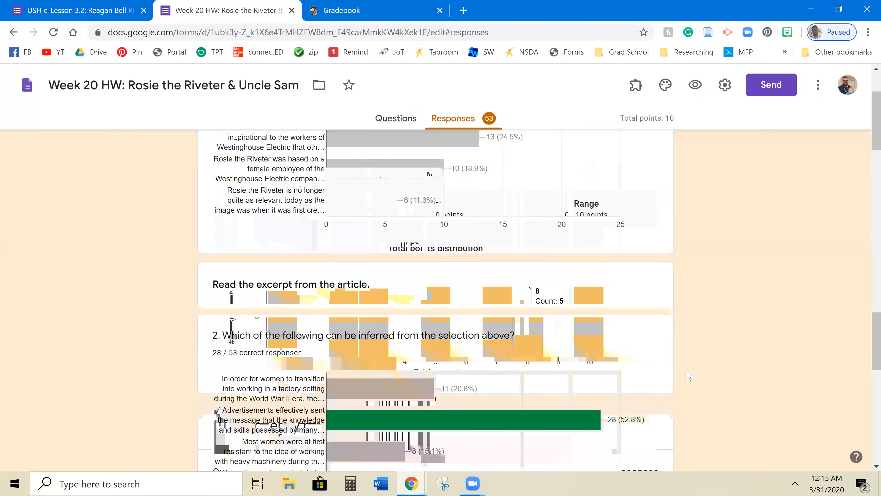
scroll(689, 375, "up", 15)
scroll(689, 375, "up", 10)
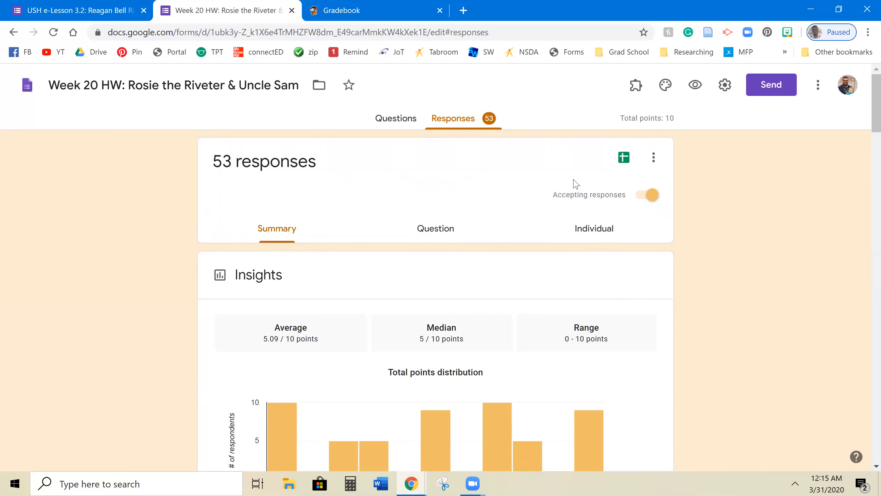
- Open the Week 20 HW responses in Sheets and collapse the Name column out of view
left_click(624, 159)
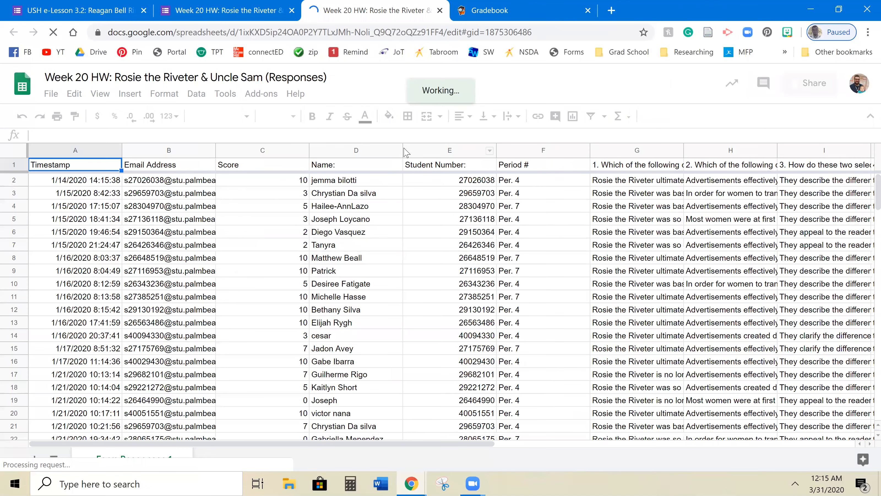
left_click_drag(404, 150, 306, 150)
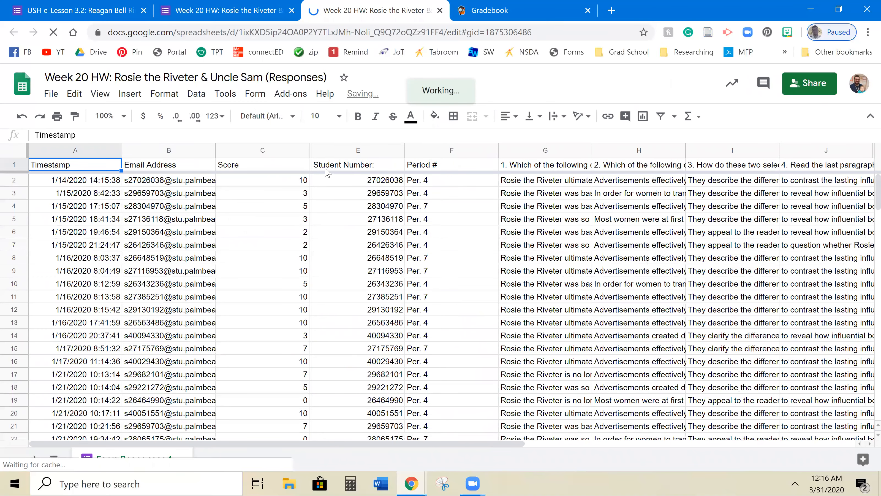
scroll(353, 214, "down", 5)
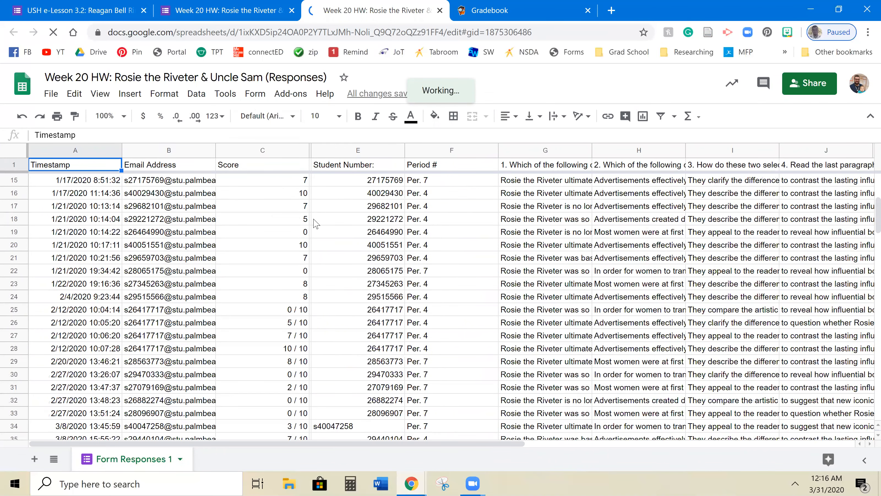
scroll(315, 222, "up", 2)
scroll(316, 222, "up", 3)
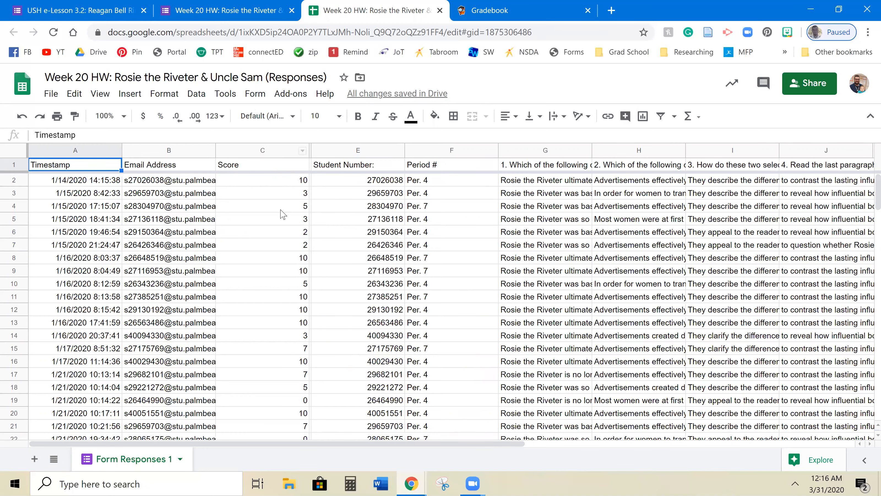
scroll(285, 214, "down", 10)
scroll(283, 215, "up", 10)
scroll(278, 250, "down", 3)
scroll(278, 251, "up", 3)
scroll(276, 361, "down", 4)
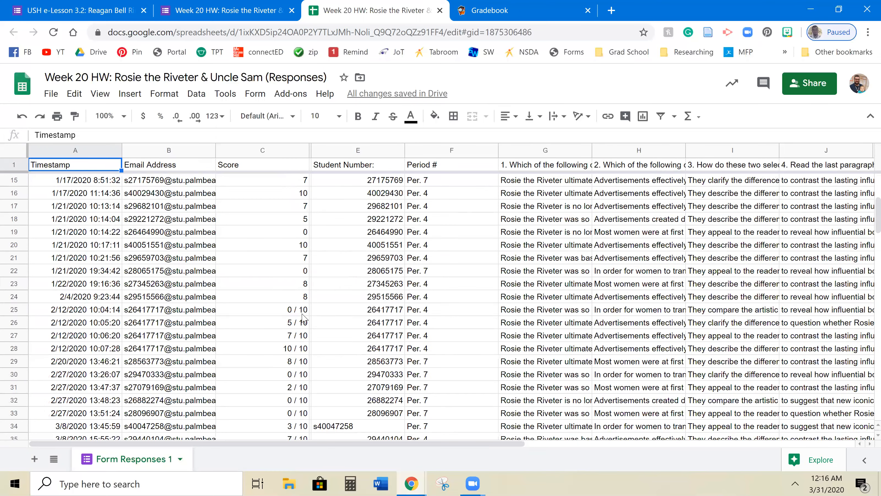
scroll(291, 340, "down", 4)
scroll(286, 325, "up", 4)
scroll(281, 323, "down", 4)
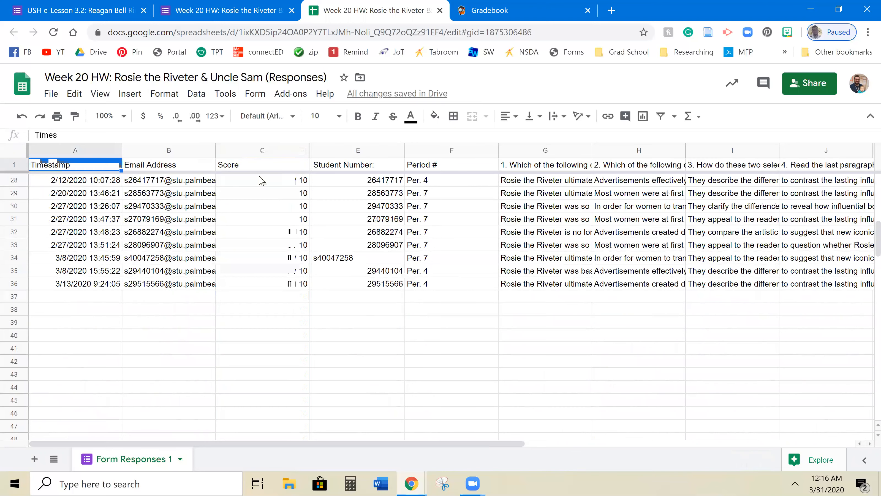
- Format the Score column C as Number so fractions like 0 / 10 become plain scores
scroll(234, 167, "up", 4)
left_click(220, 120)
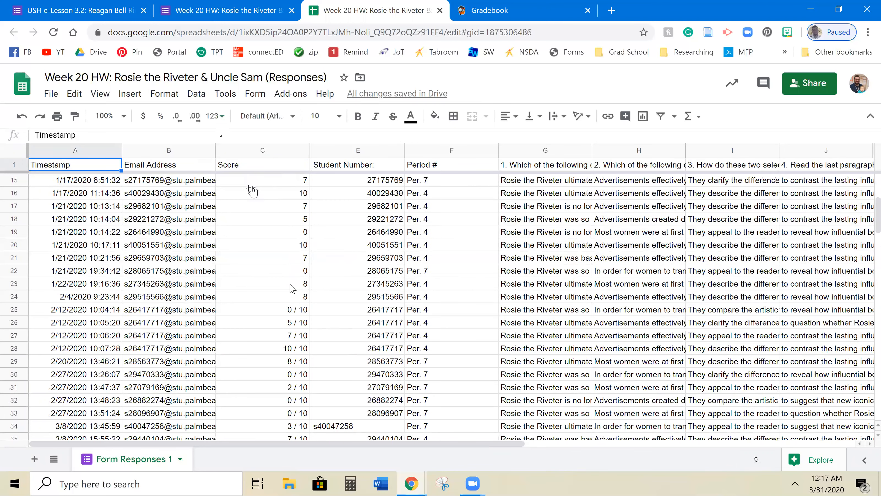
left_click(254, 191)
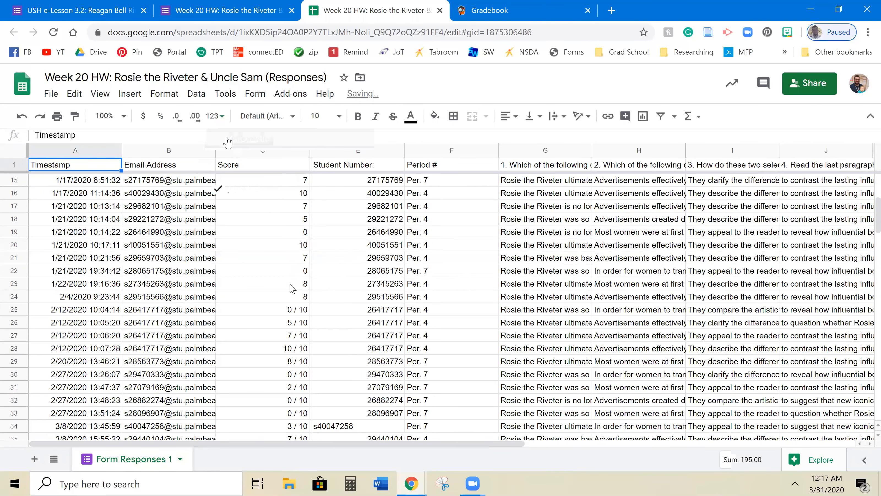
scroll(260, 189, "down", 5)
scroll(275, 211, "up", 8)
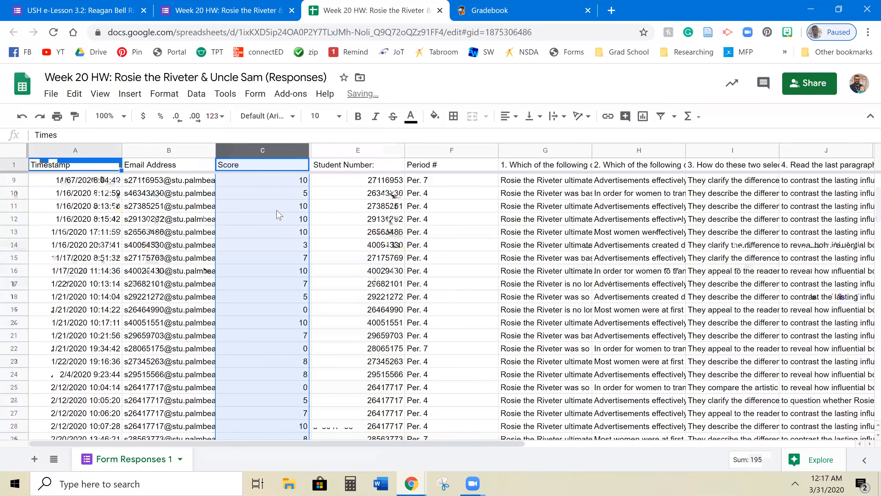
scroll(272, 194, "down", 5)
scroll(271, 212, "up", 8)
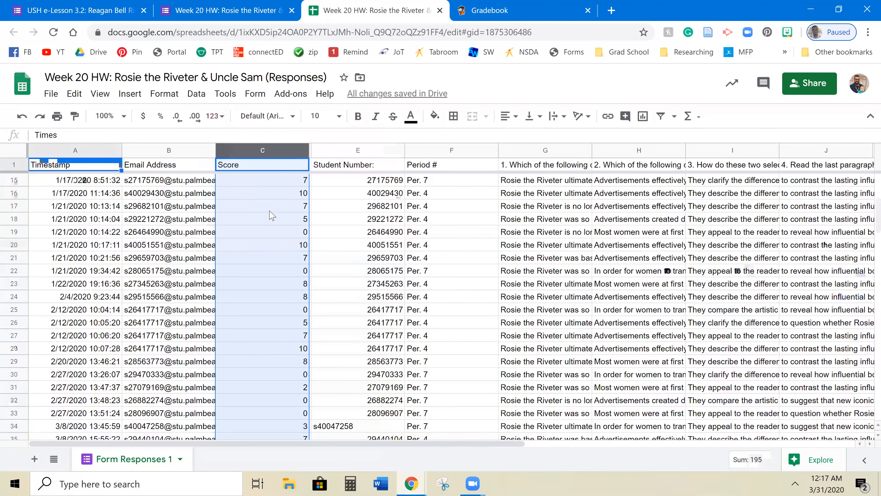
scroll(270, 213, "down", 5)
scroll(270, 212, "up", 8)
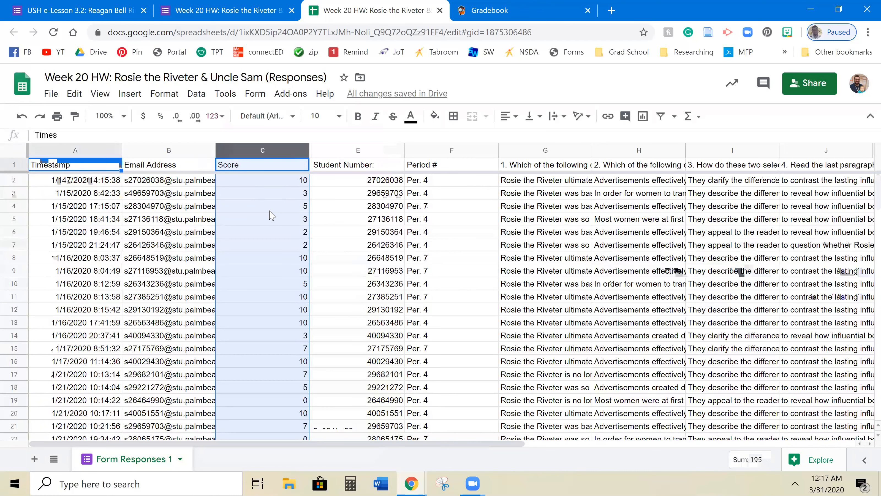
- Select the whole Student Number column E and review the 35 submissions
left_click(368, 151)
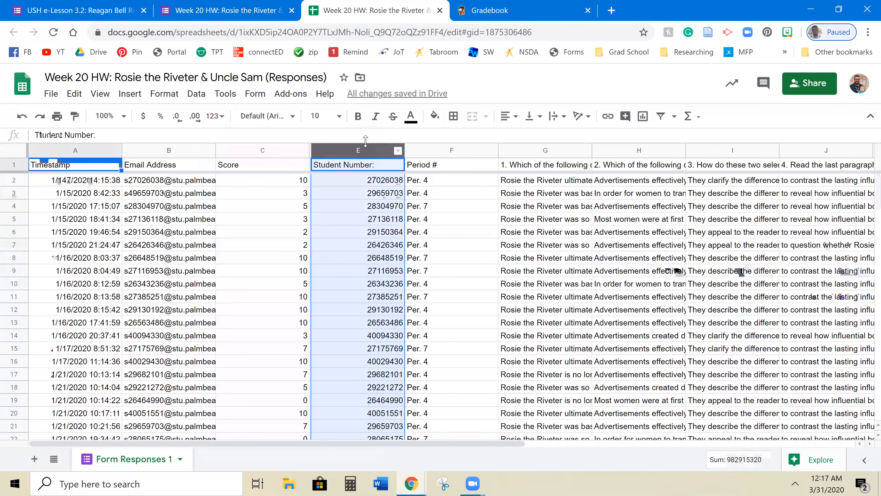
scroll(356, 191, "down", 4)
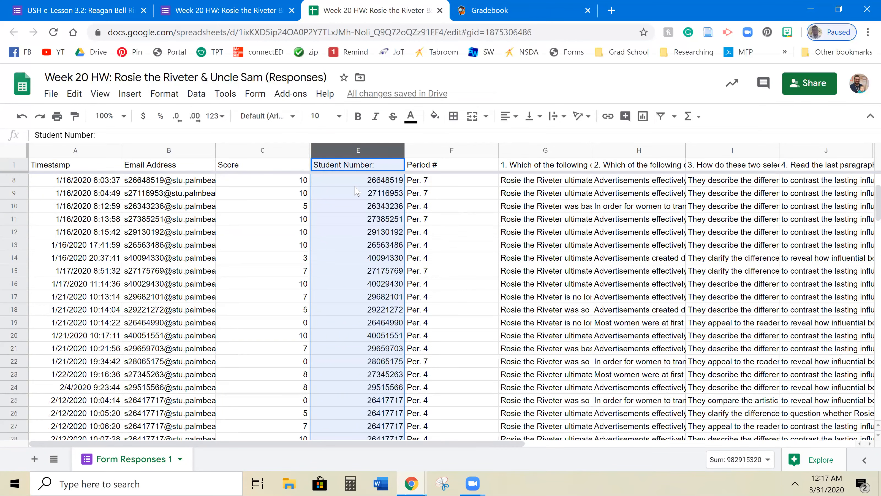
scroll(357, 190, "down", 4)
scroll(350, 228, "up", 4)
scroll(350, 229, "down", 4)
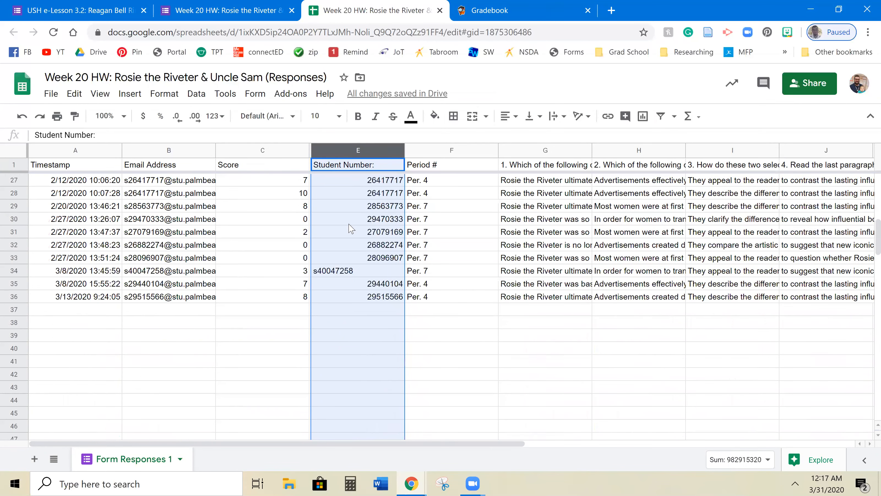
left_click(319, 275)
double_click(318, 275)
key("BackSpace")
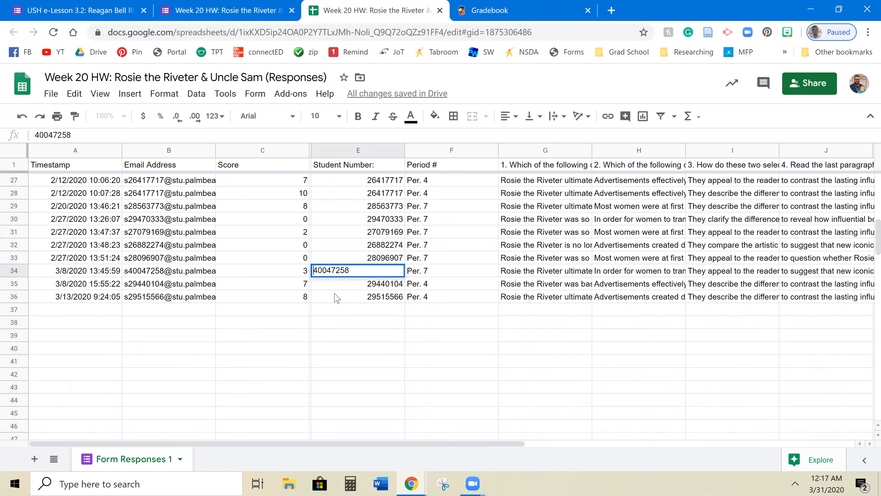
left_click(371, 299)
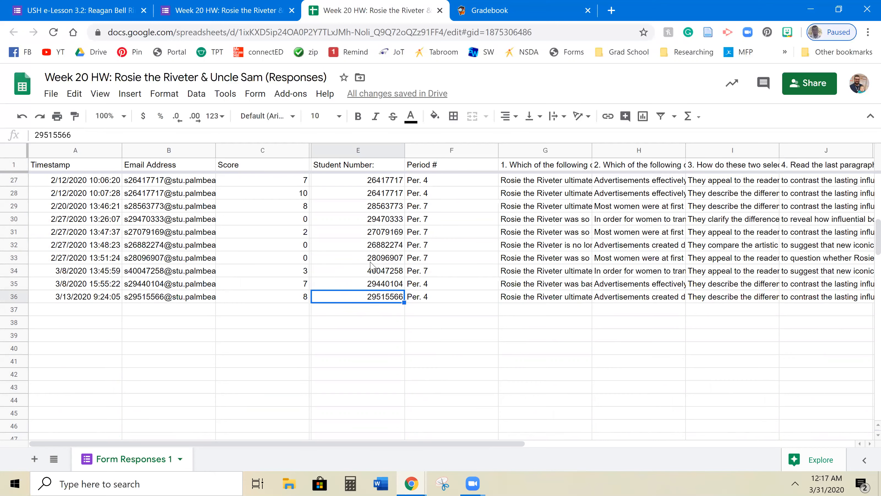
scroll(368, 254, "up", 10)
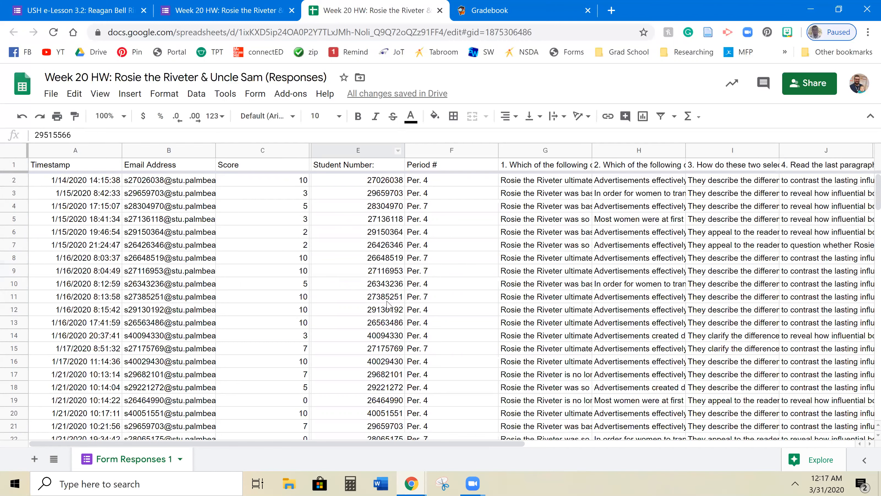
- Download the Form Responses 1 sheet as a .csv file saved into Documents
left_click(52, 101)
mouse_move(99, 247)
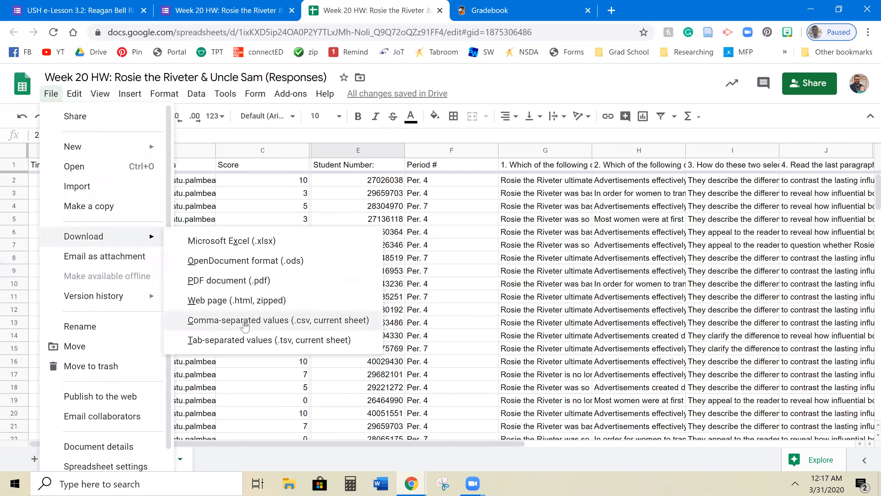
left_click(301, 323)
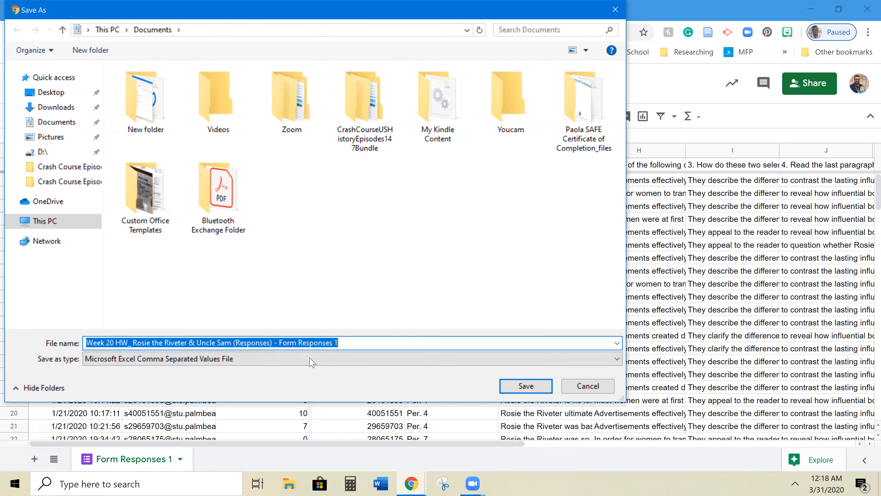
left_click(514, 391)
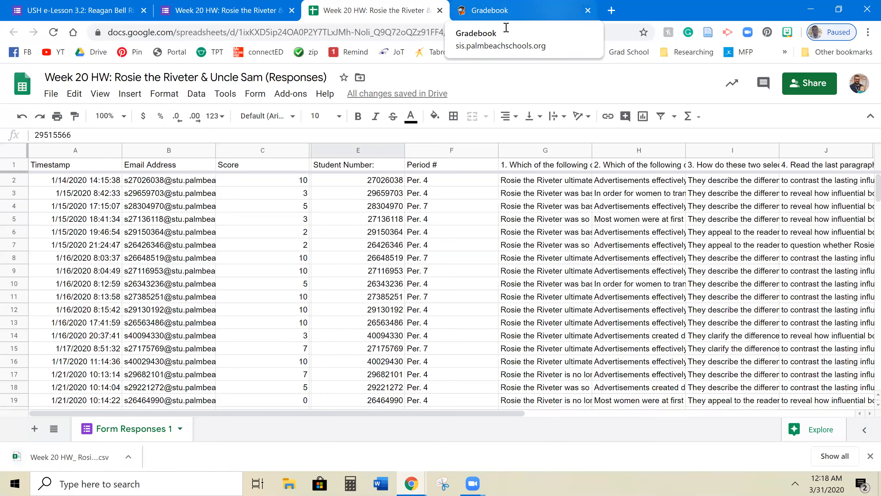
- Create the Homework assignment HW Rosie The Riveter worth 10 points, due 3/31, and save it
left_click(507, 13)
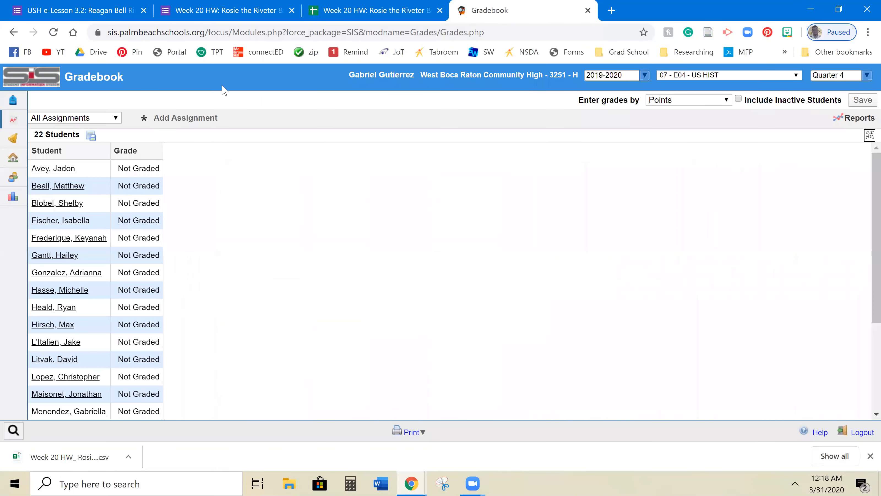
left_click(212, 119)
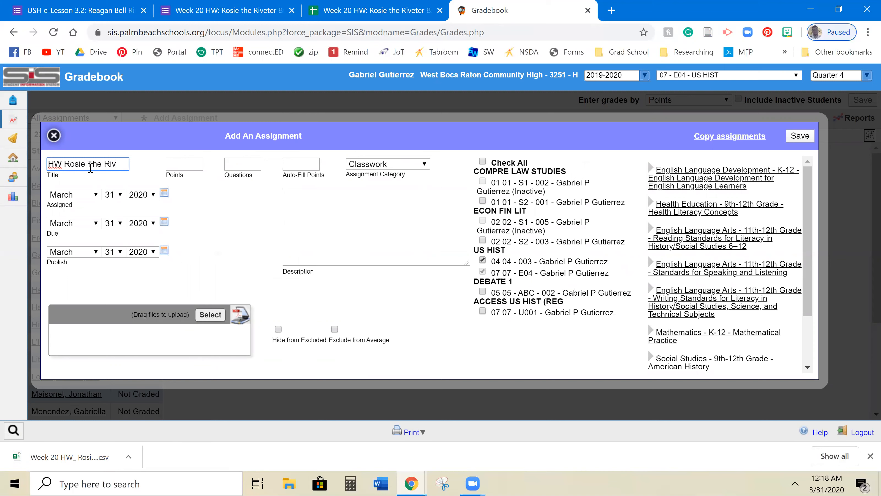
type("r")
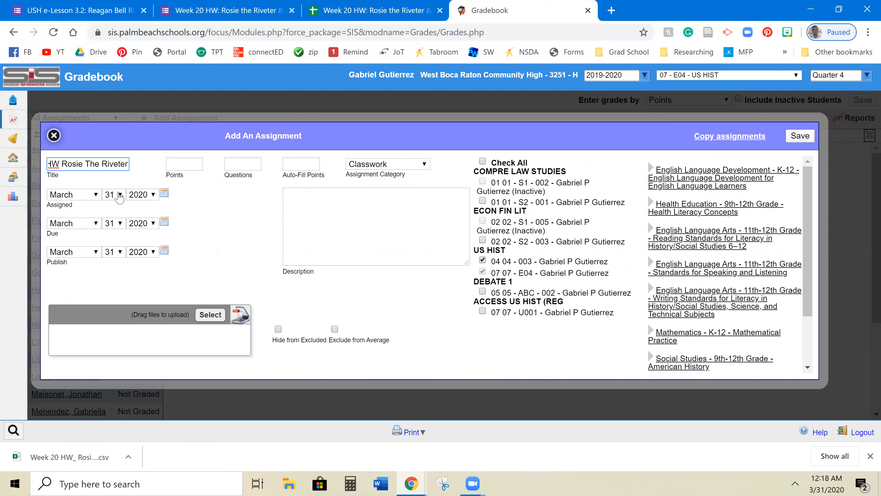
left_click(173, 167)
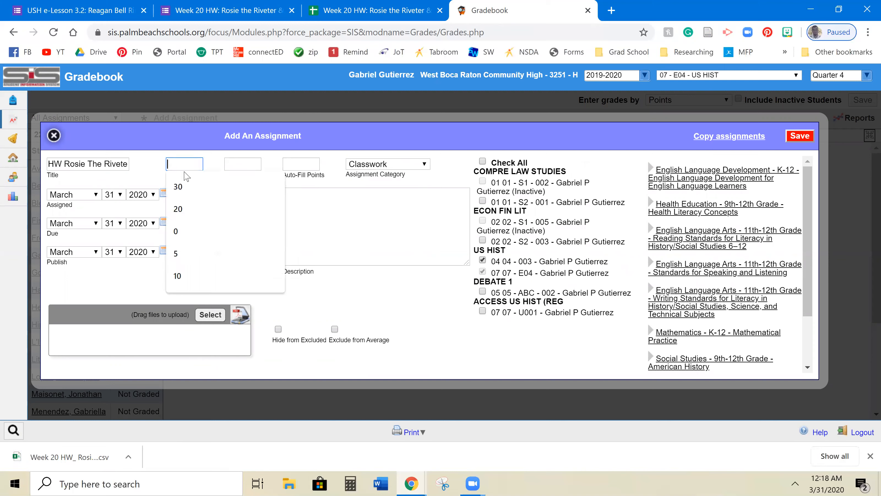
type("10")
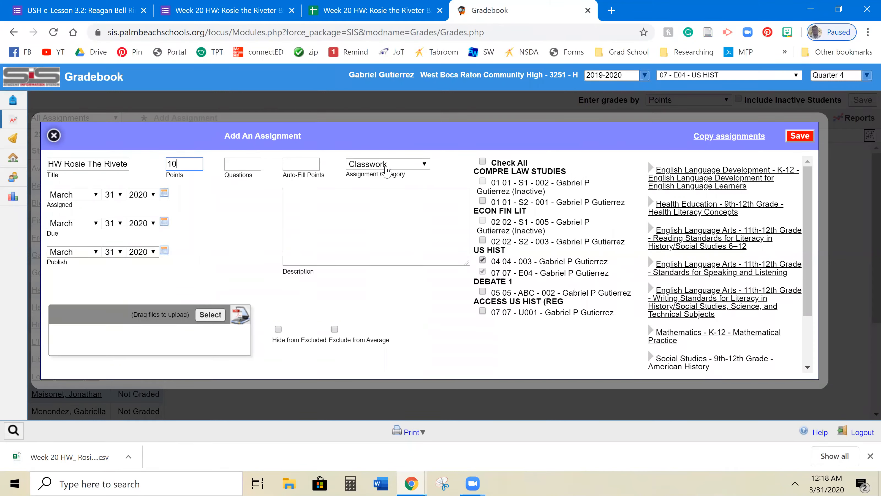
left_click(384, 164)
left_click(382, 197)
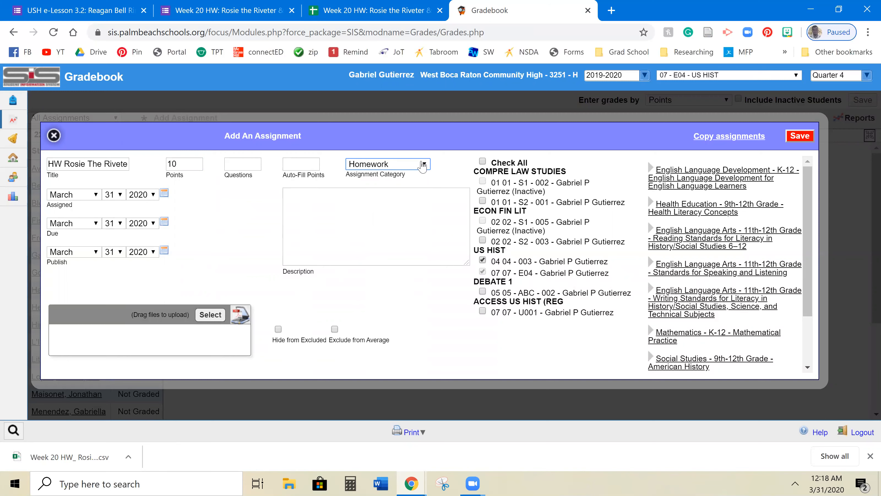
left_click(409, 167)
left_click(409, 167)
left_click(798, 136)
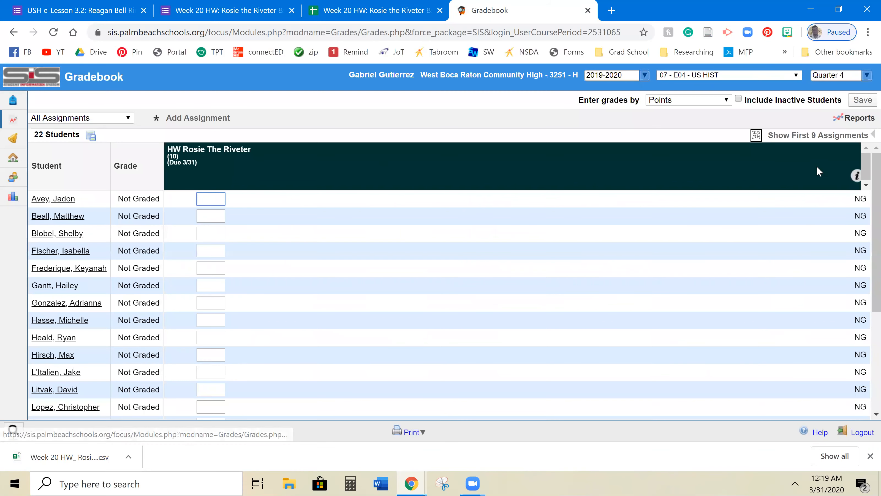
- Start a CSV import on HW Rosie The Riveter and choose the downloaded Week 20 HW responses file
mouse_move(860, 188)
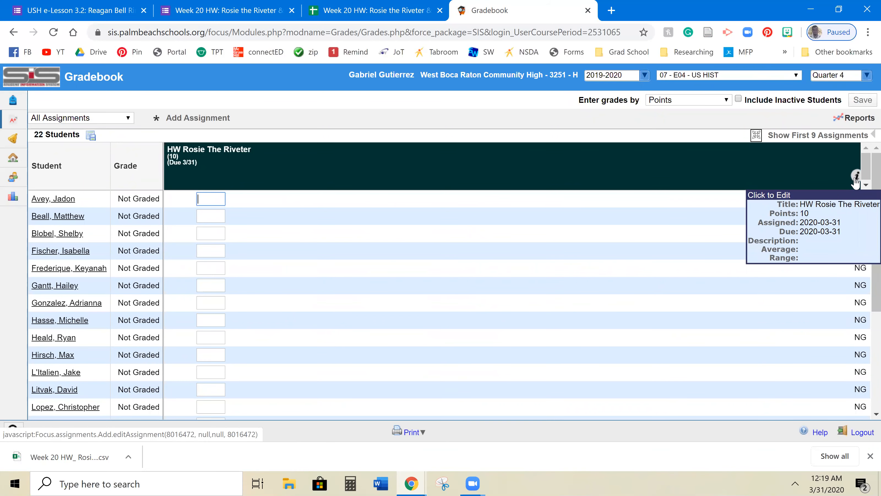
left_click(856, 178)
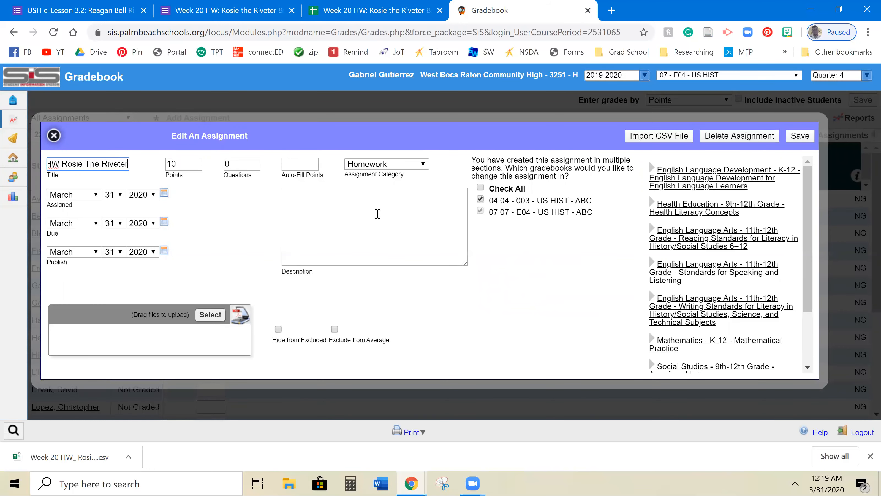
left_click(640, 138)
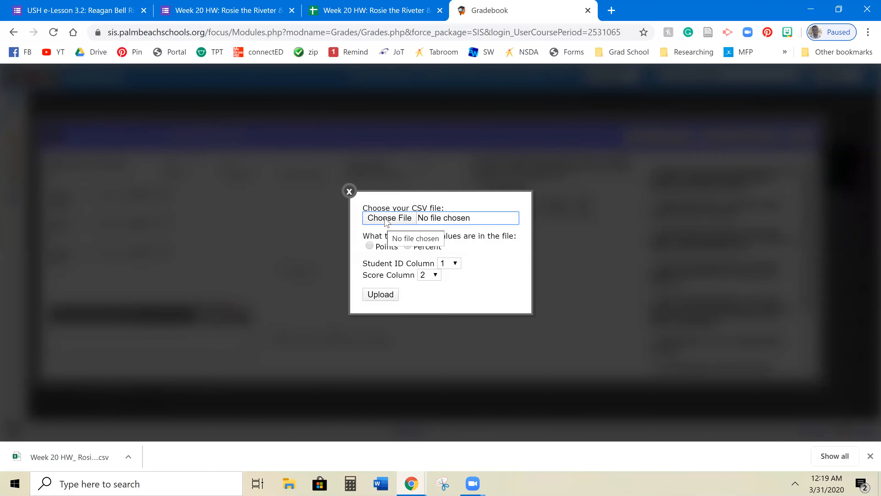
left_click(387, 219)
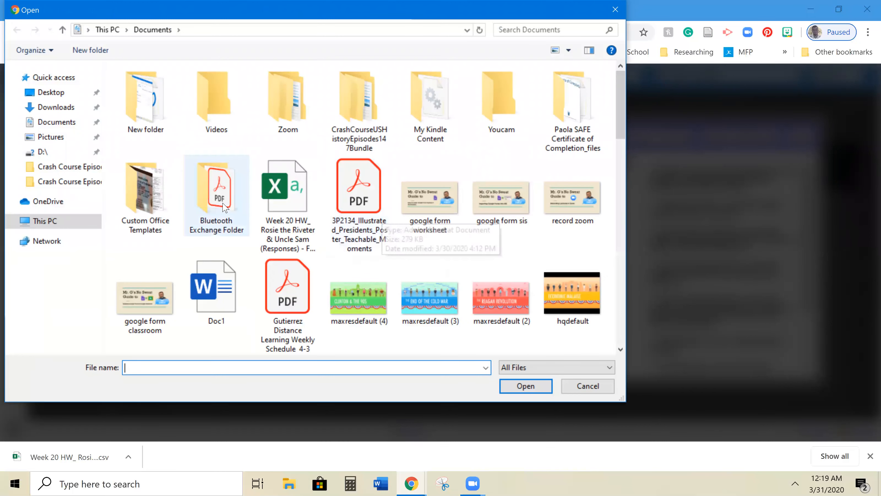
left_click(274, 198)
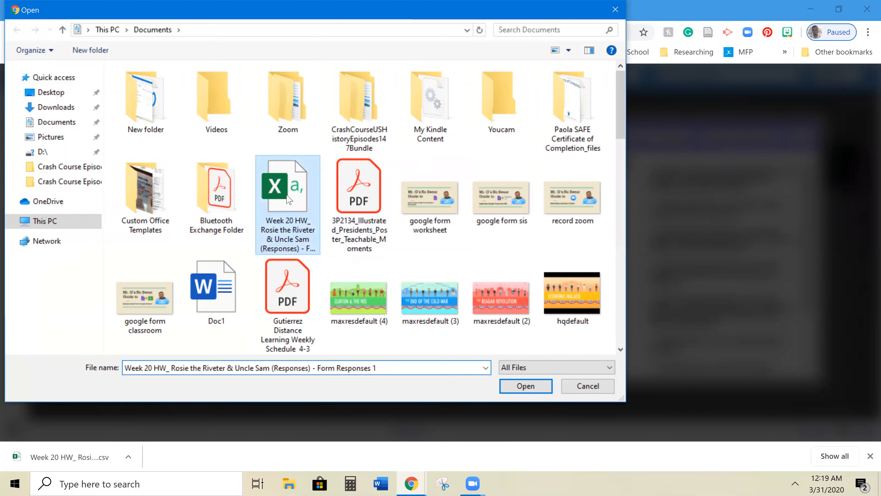
left_click(526, 386)
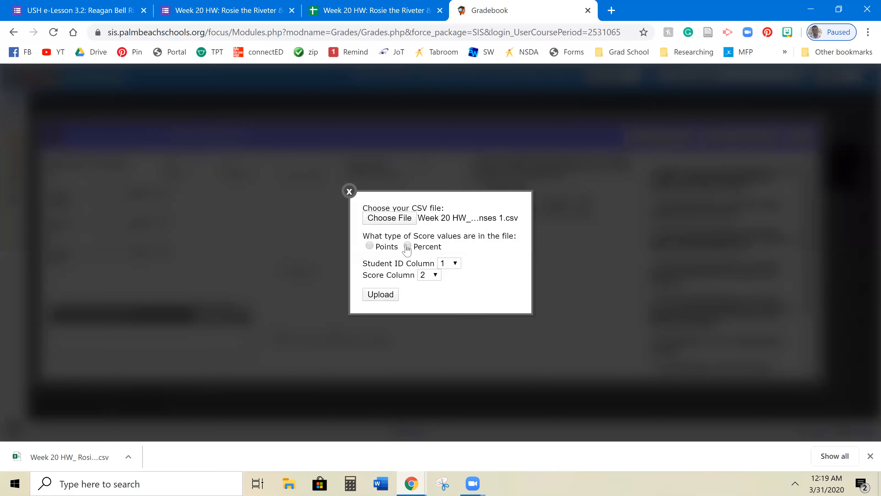
- Upload the scores as Points, using Student ID column 5 and Score column 3
left_click(369, 246)
left_click(455, 265)
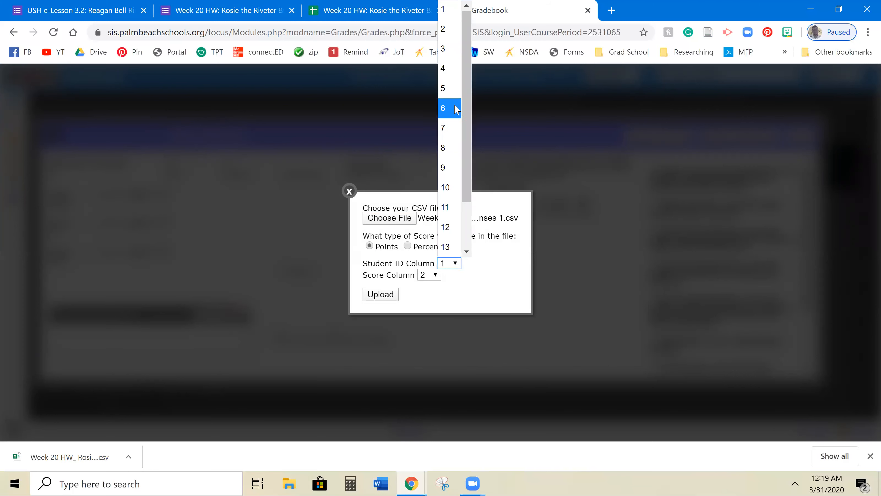
left_click(454, 96)
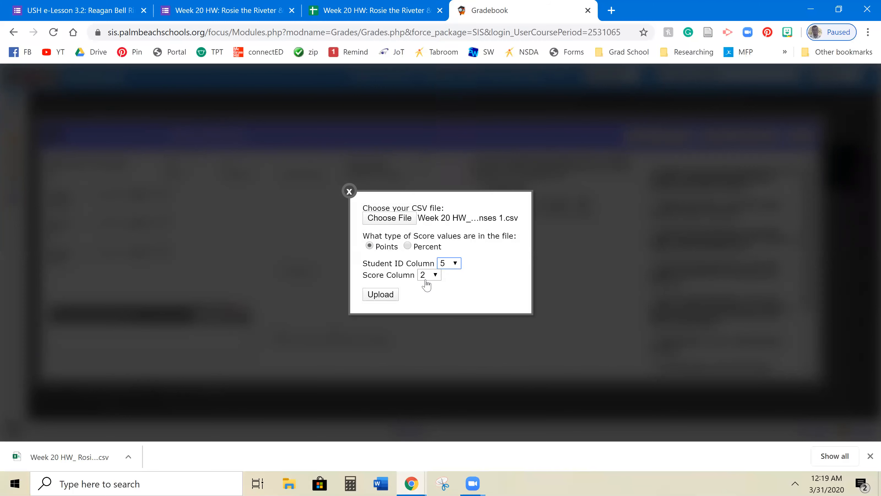
left_click(426, 276)
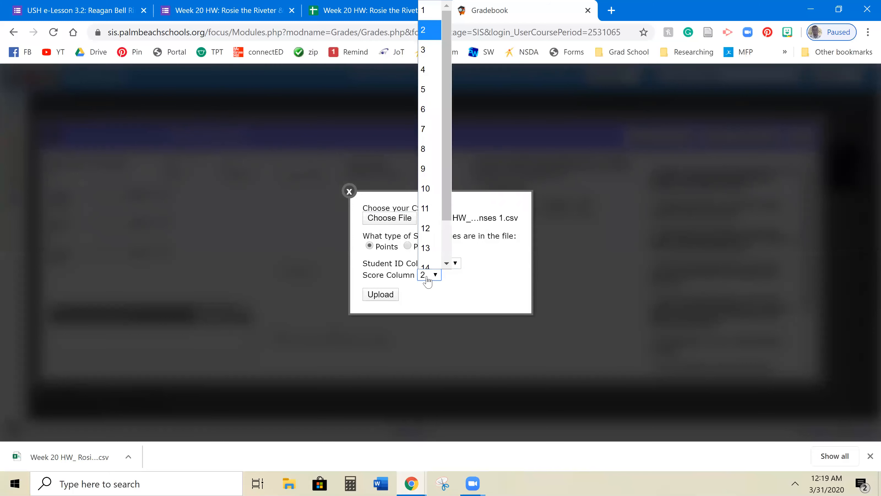
left_click(433, 48)
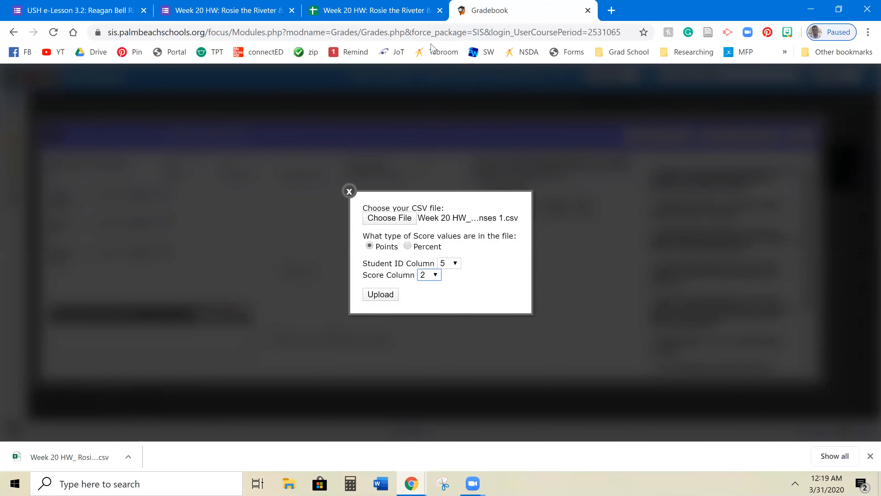
left_click(381, 294)
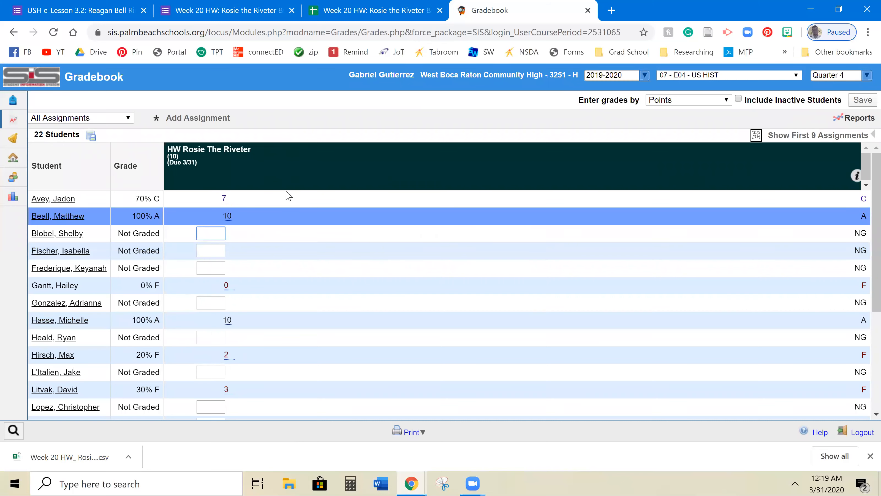
- Switch to section 04 - 003 - US HIST and review its 24 students' HW Rosie The Riveter scores
scroll(273, 222, "down", 5)
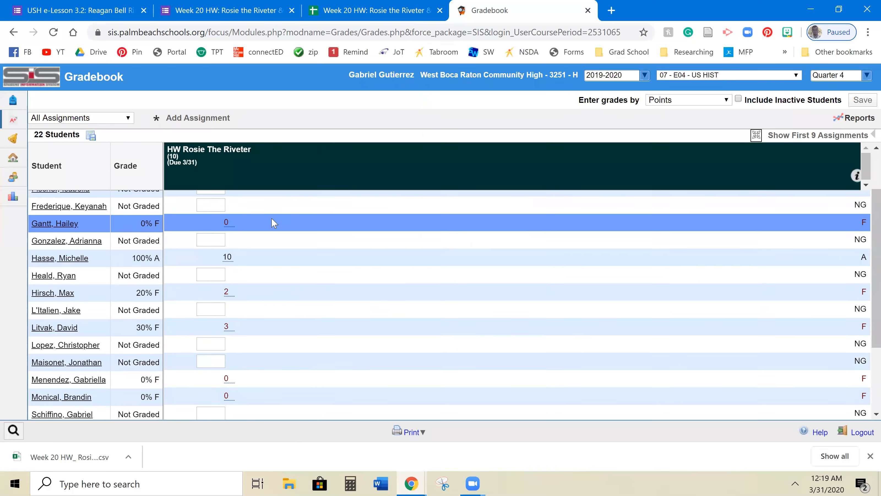
scroll(276, 329, "up", 5)
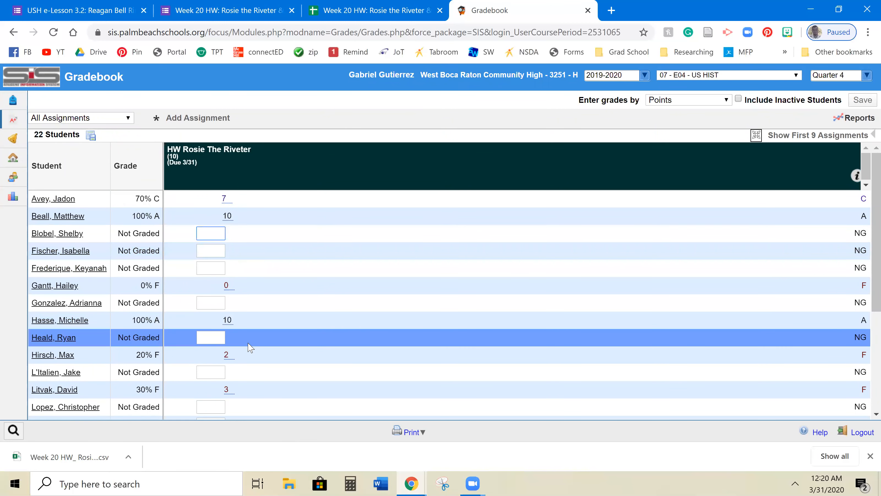
scroll(250, 347, "down", 5)
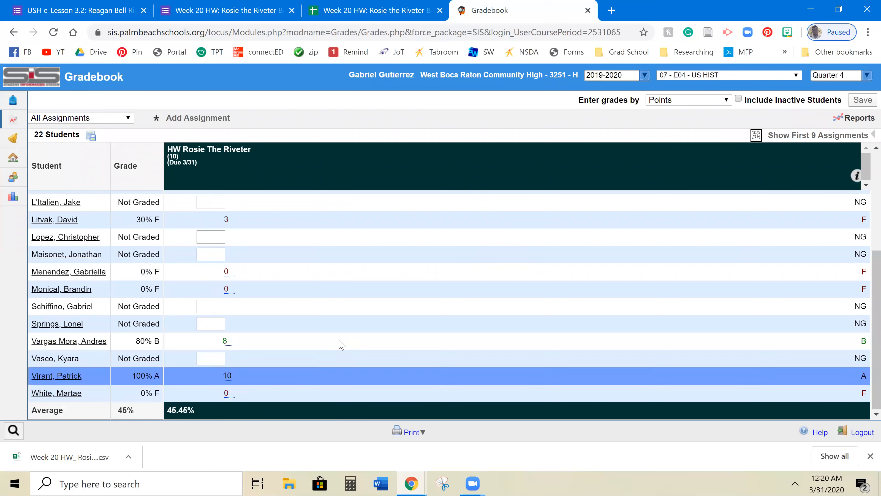
left_click(708, 76)
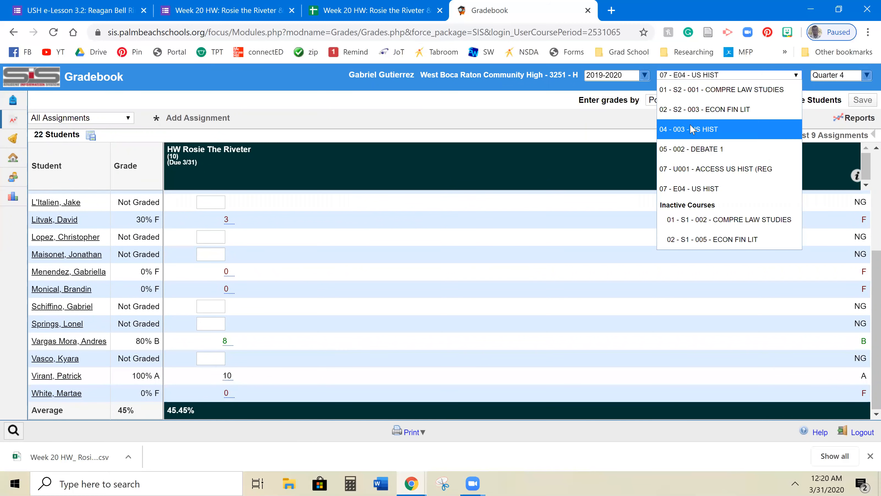
left_click(692, 130)
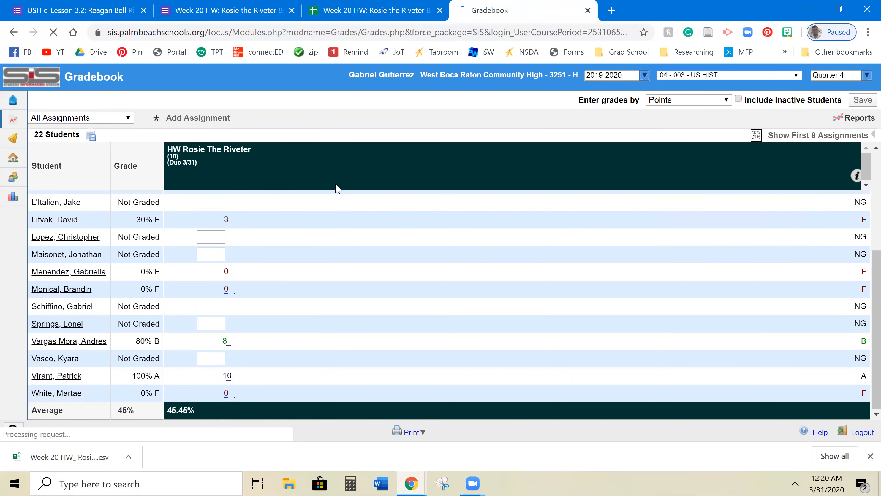
scroll(295, 236, "down", 6)
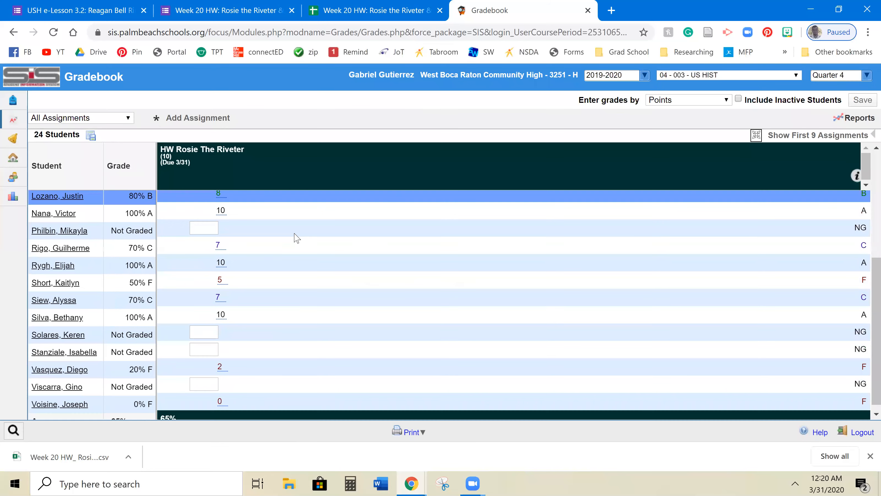
scroll(243, 303, "up", 6)
left_click(285, 208)
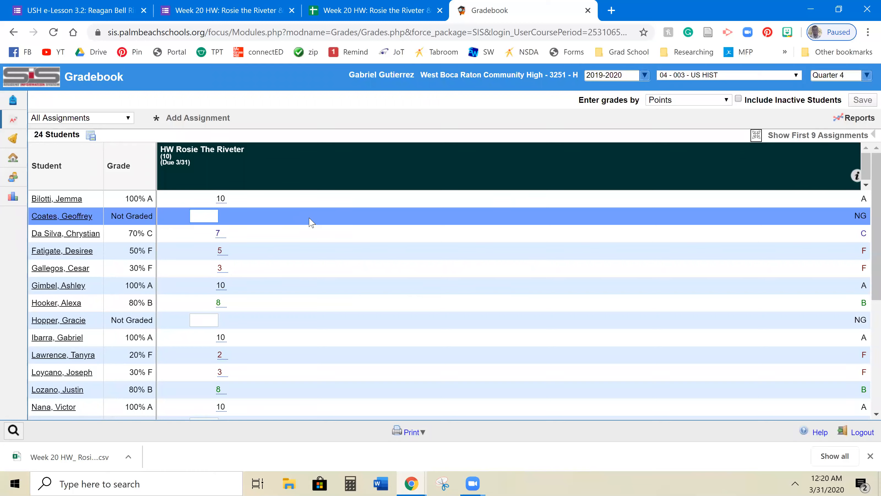